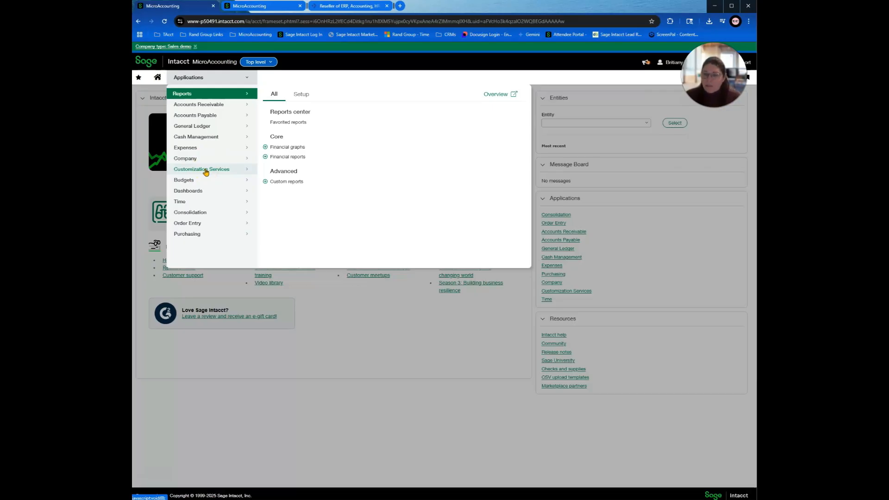
Step: Open the list of custom fields in Customization Services
left_click(219, 170)
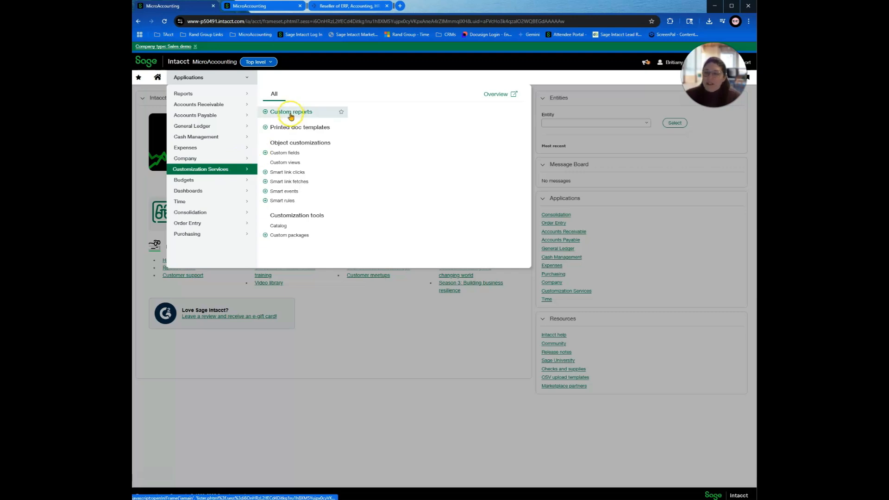
left_click_drag(286, 149, 315, 149)
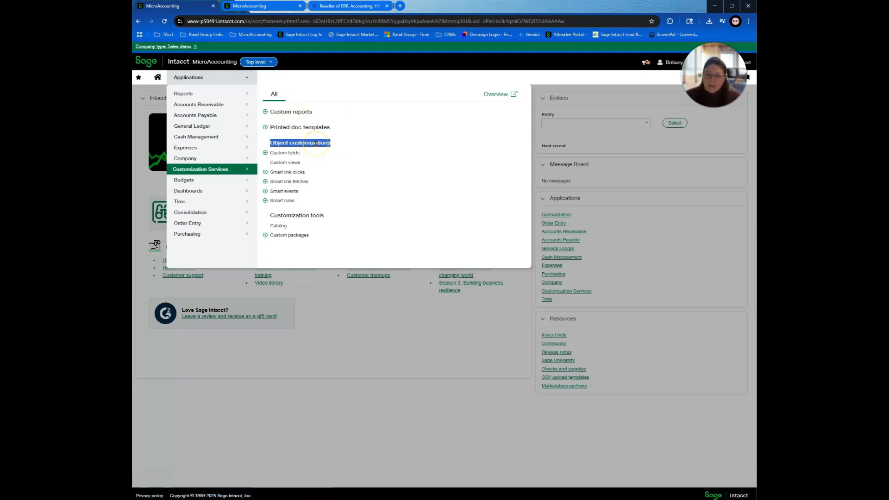
left_click(292, 153)
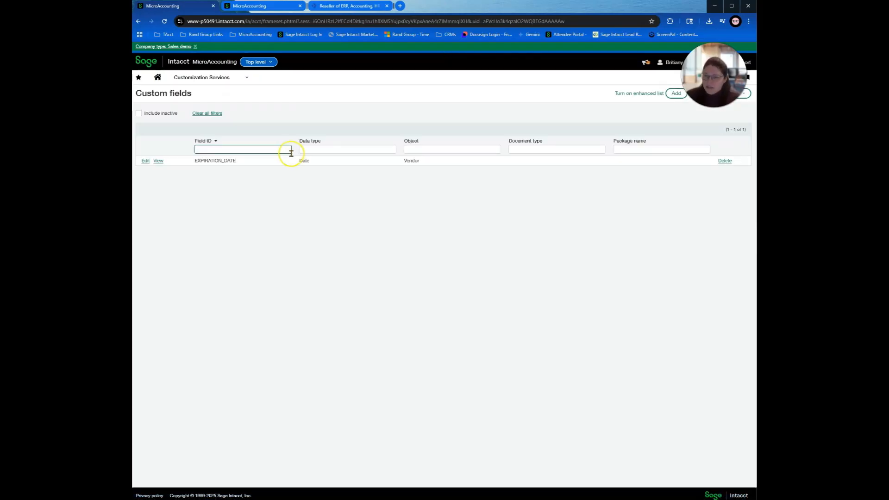
Step: Examine the field ID and object of the existing EXPIRATION_DATE custom field
left_click(303, 147)
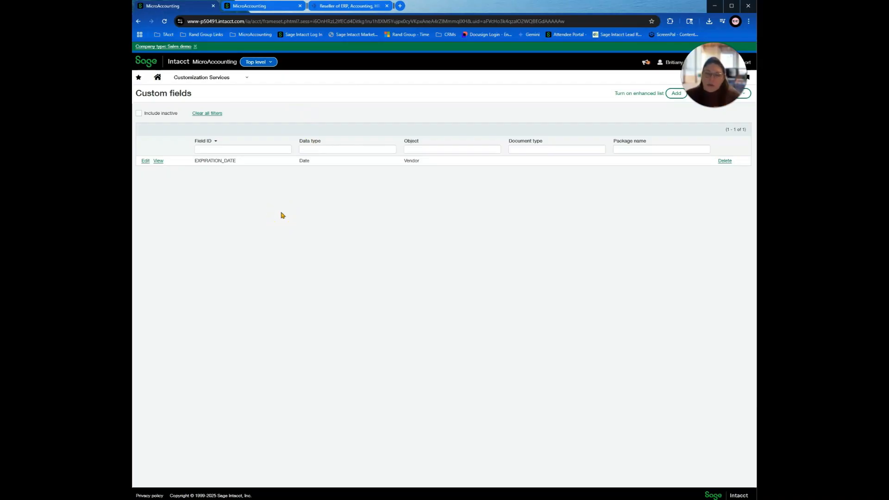
left_click(276, 218)
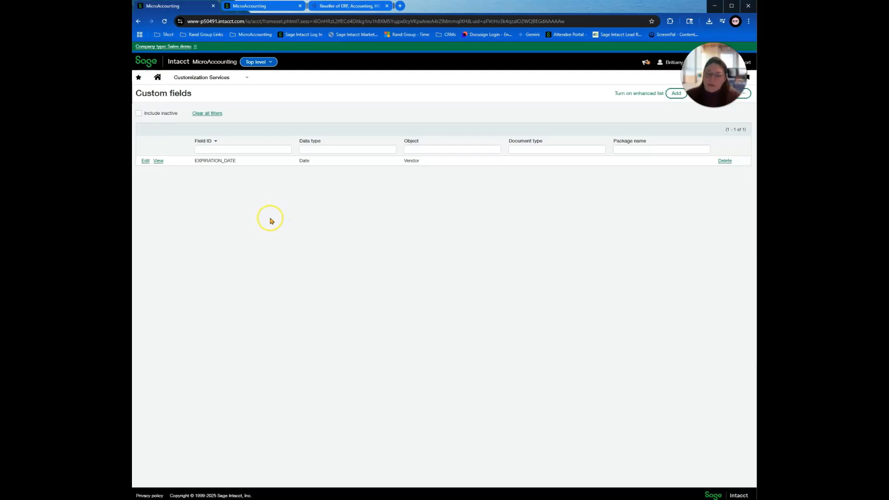
left_click_drag(194, 161, 235, 160)
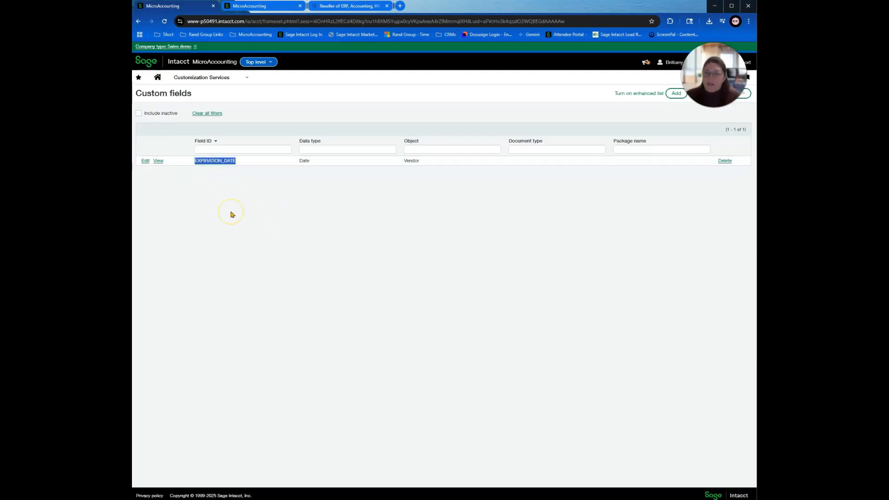
left_click_drag(403, 161, 422, 162)
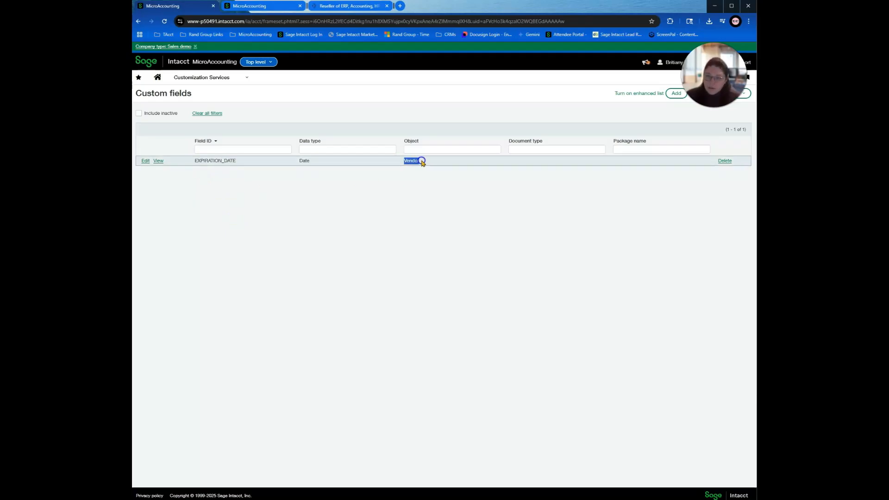
left_click_drag(195, 165, 237, 167)
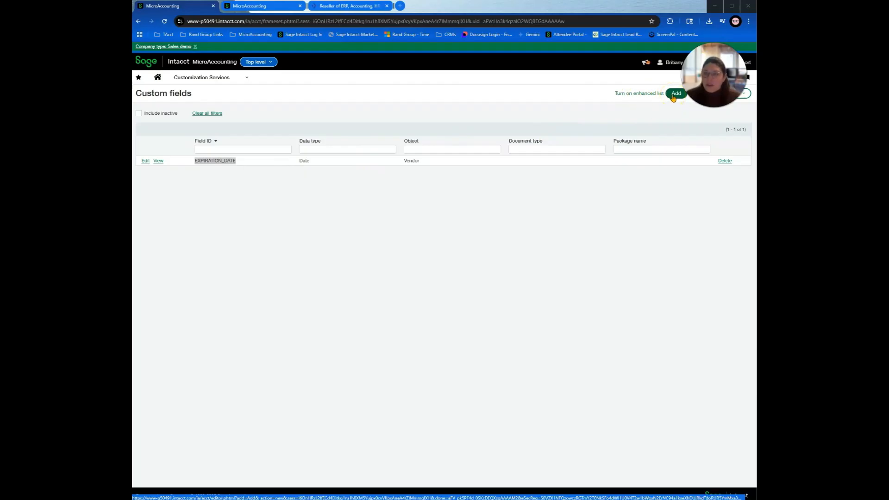
Step: Start a new custom field, choose Vendor as the object to extend, and continue to the data type choice
left_click(214, 78)
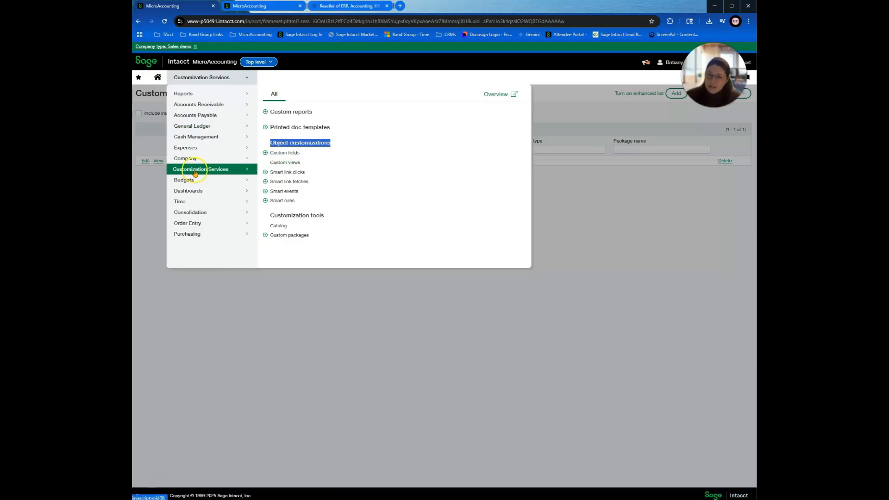
left_click(266, 154)
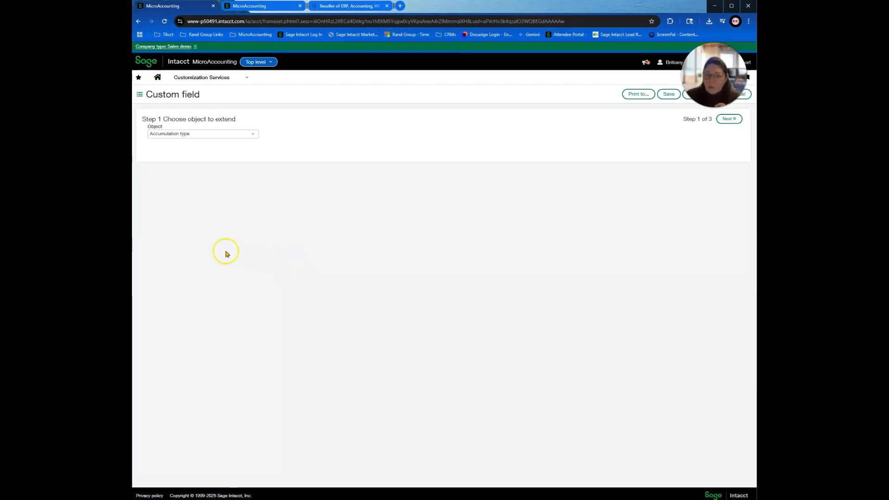
left_click(254, 133)
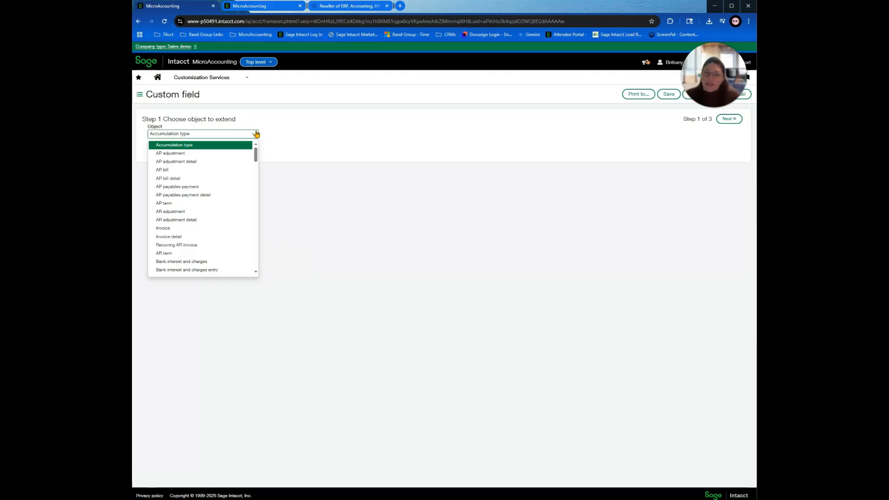
scroll(214, 212, "down", 3)
scroll(208, 208, "up", 1)
scroll(208, 208, "down", 4)
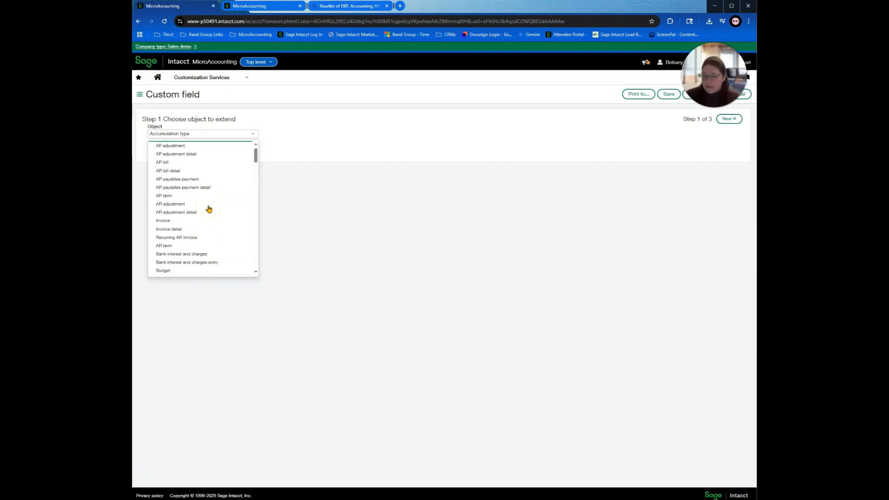
scroll(206, 206, "up", 6)
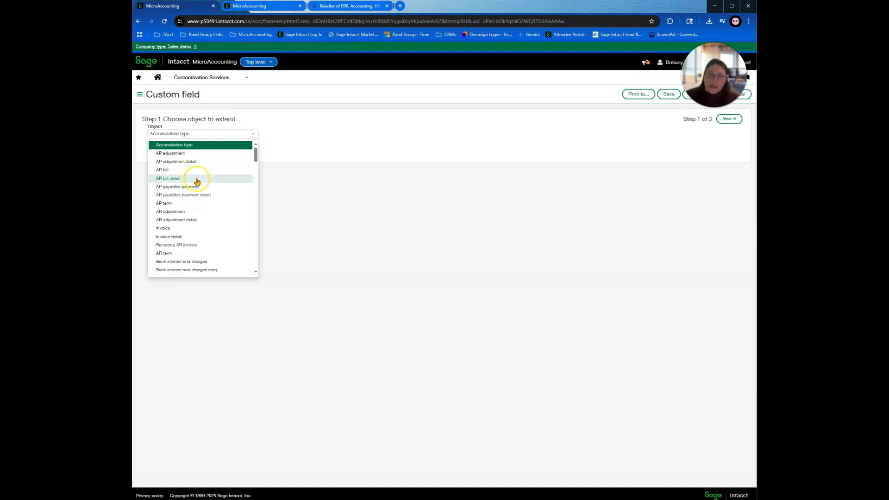
scroll(196, 207, "down", 6)
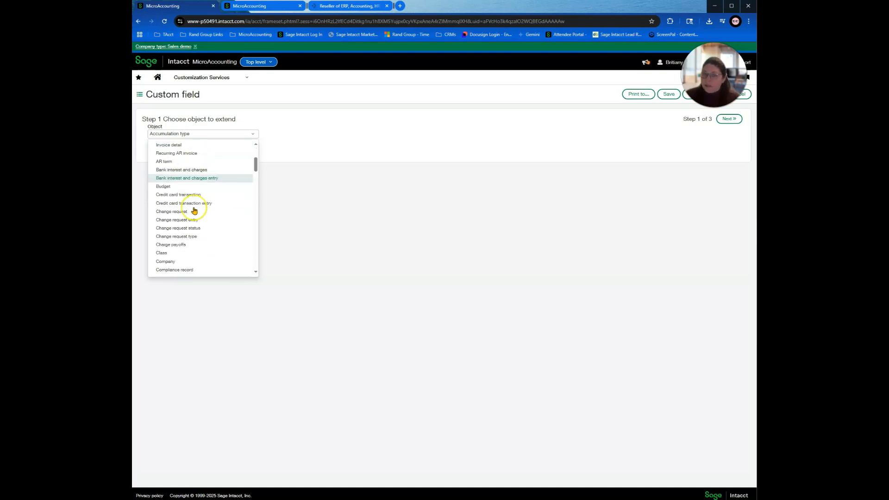
scroll(192, 209, "down", 3)
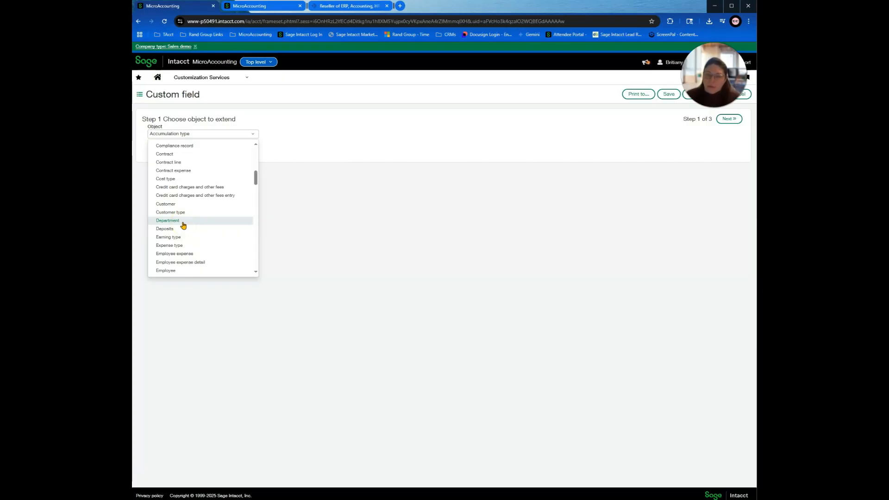
scroll(181, 222, "down", 15)
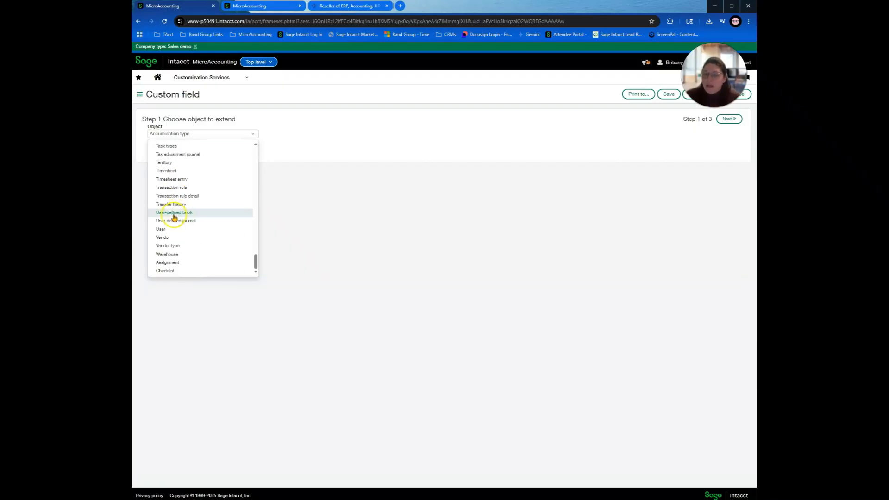
left_click(182, 239)
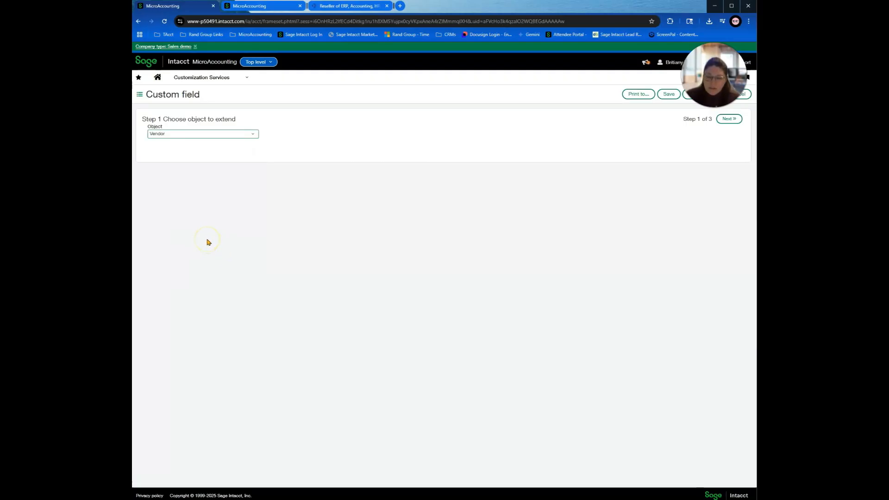
left_click(726, 119)
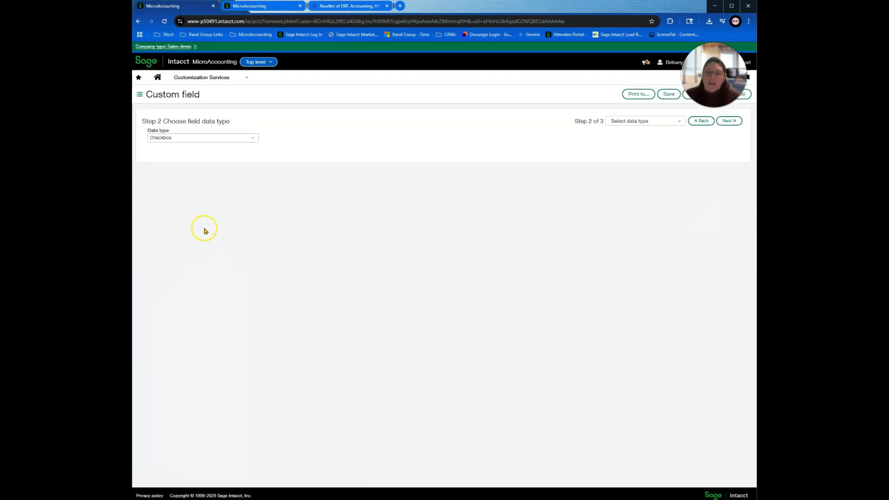
Step: Set the custom field's data type to Text and continue to its field characteristics
left_click(251, 137)
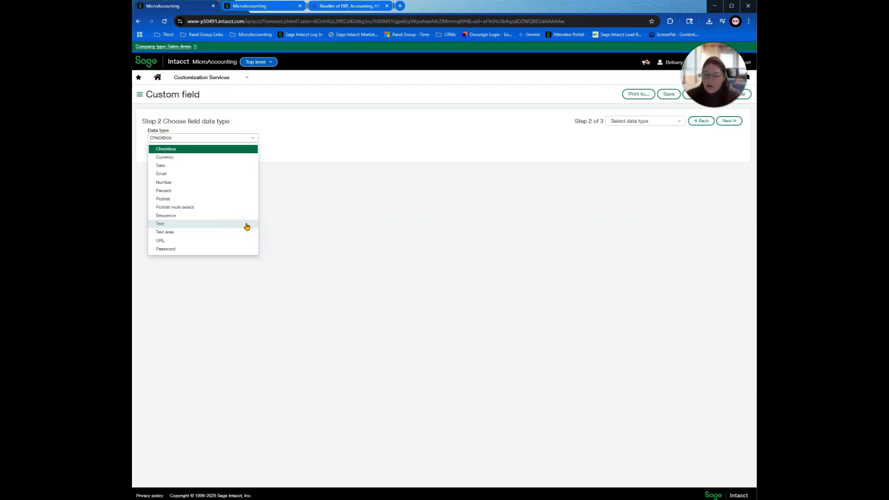
left_click(203, 151)
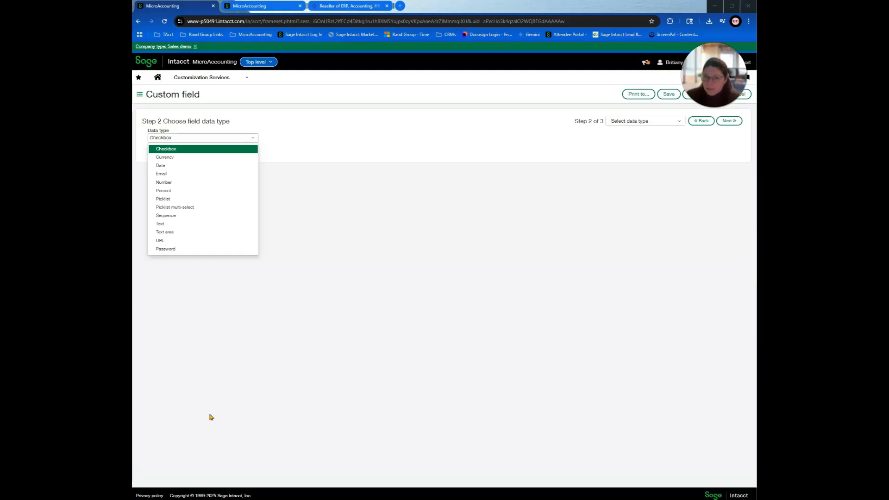
left_click(181, 168)
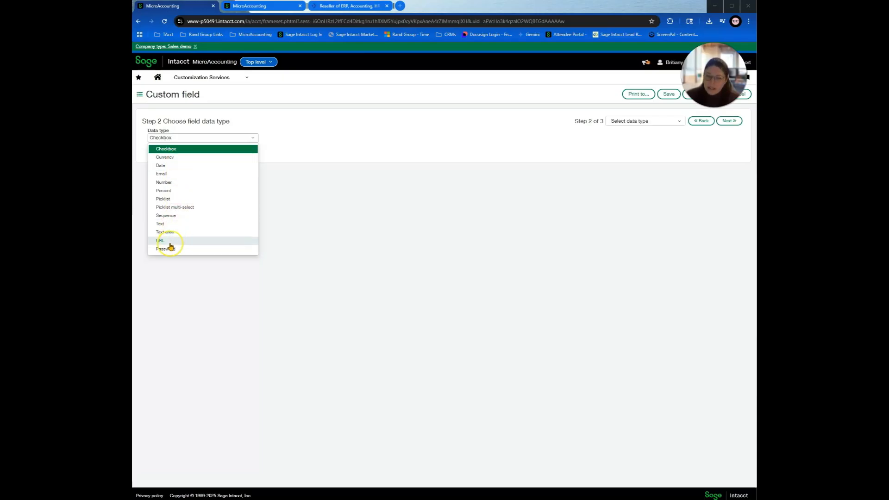
left_click(175, 225)
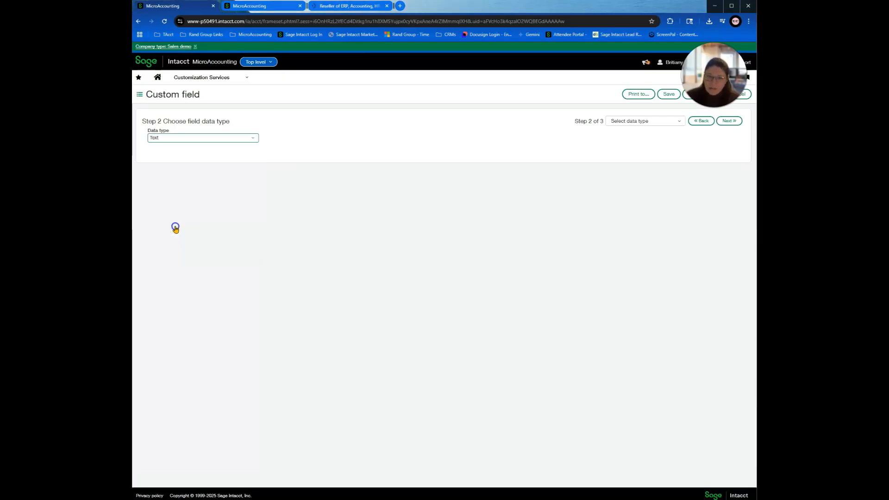
left_click(729, 120)
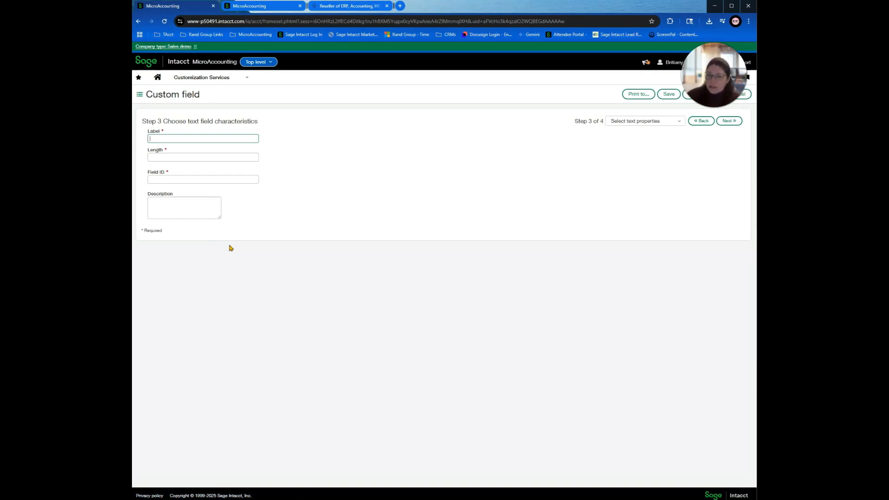
Step: Set the label to Contract Expiration Date, length 99 and field ID CONTRACT_EXPIRATION_DATE, leave the description empty, and continue to the deployment options
left_click(171, 158)
type("99")
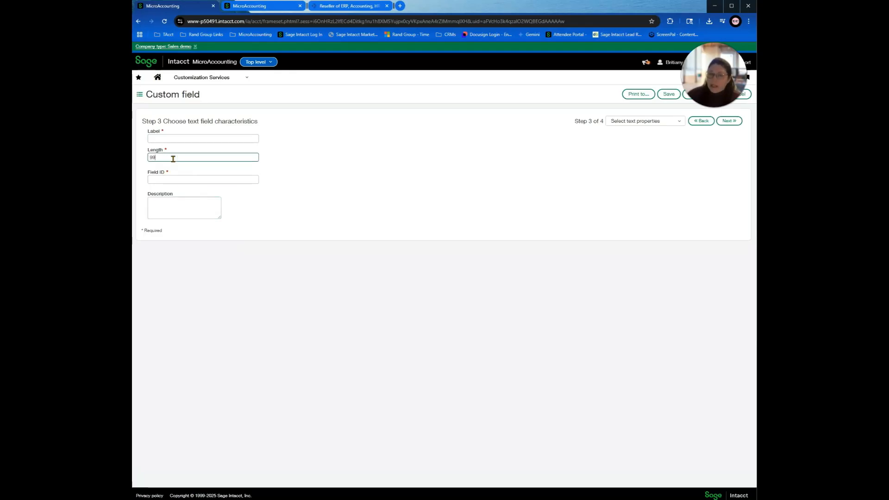
left_click_drag(148, 173, 163, 173)
left_click(175, 139)
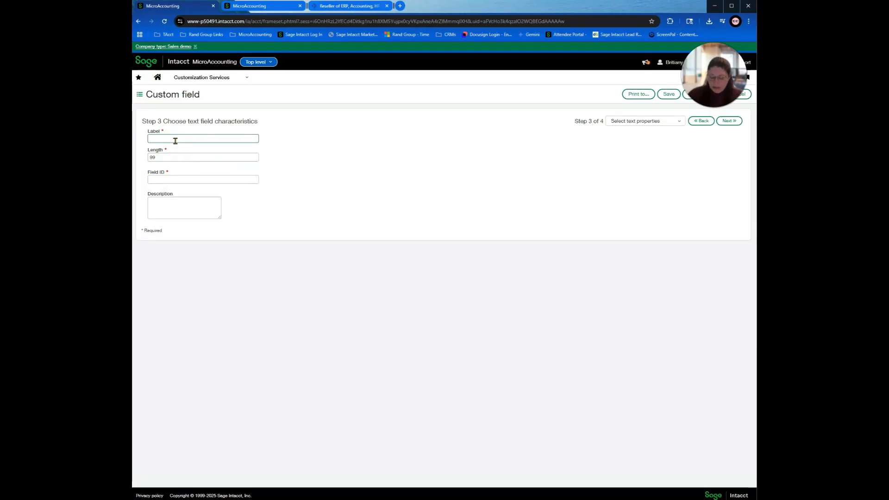
type("Contract Expiration Date")
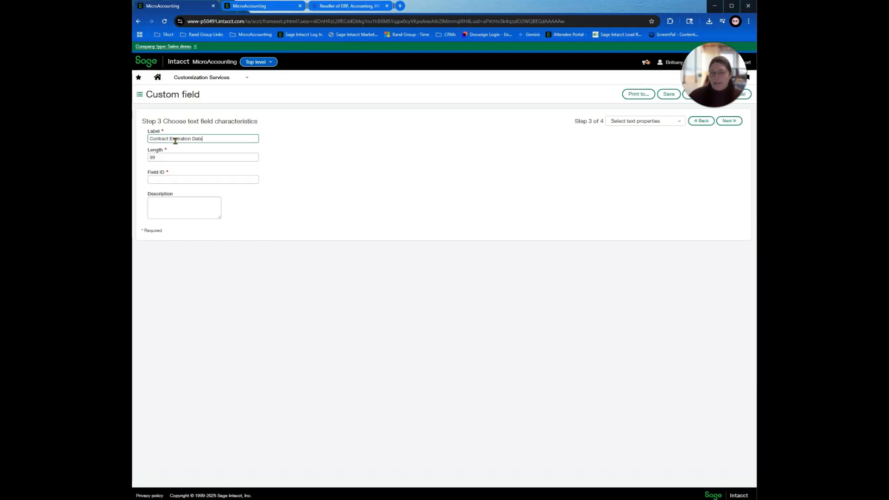
left_click(176, 167)
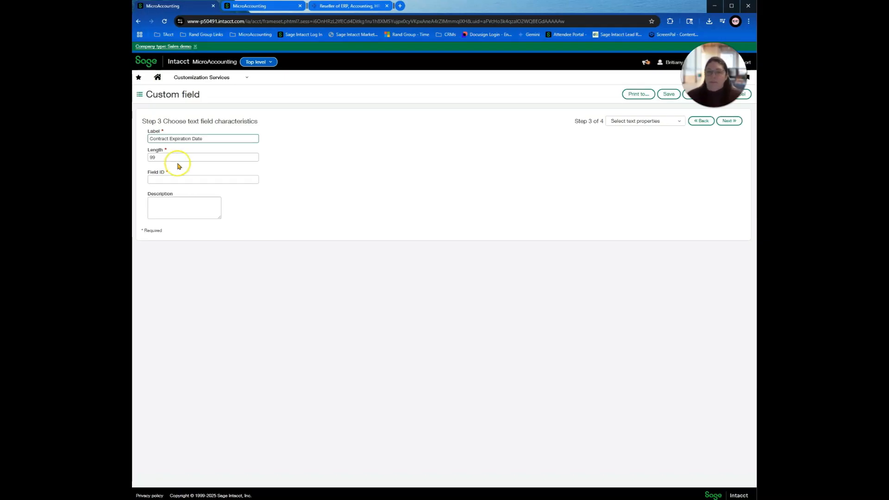
left_click(274, 185)
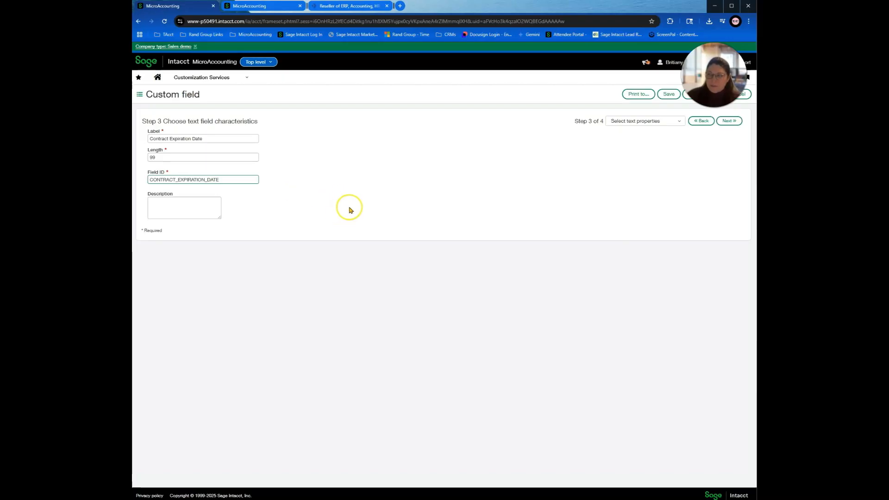
left_click(188, 216)
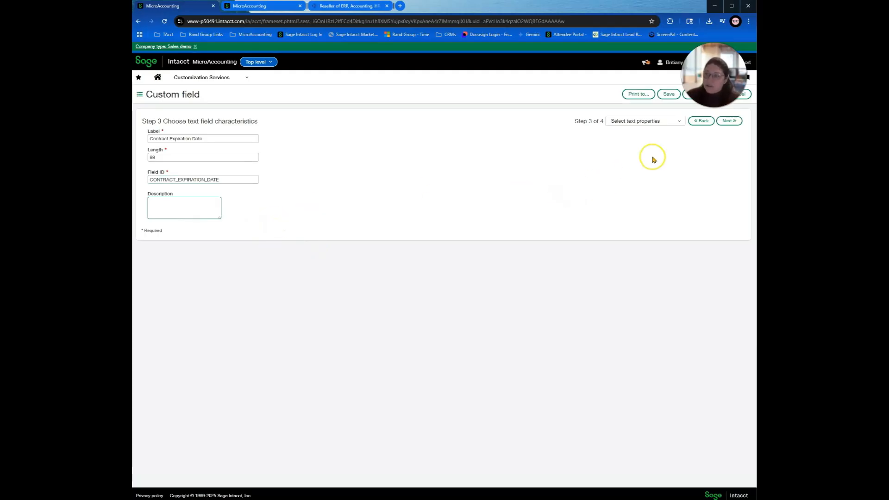
left_click(729, 121)
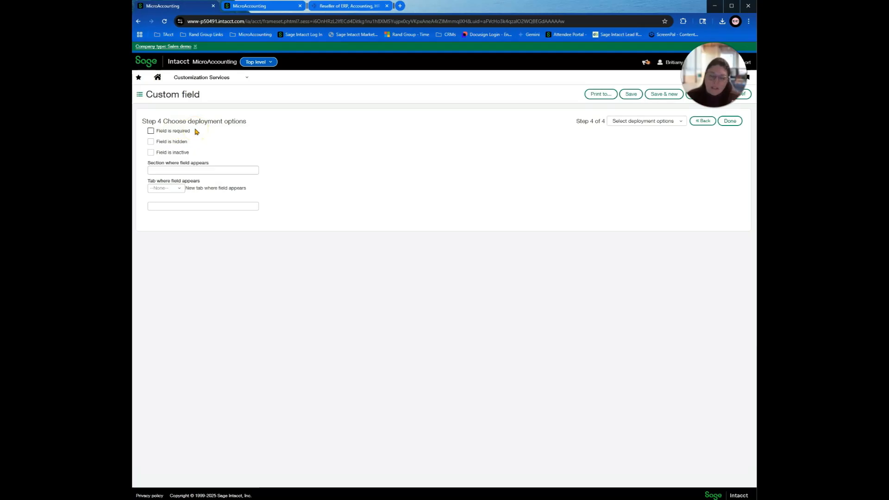
Step: Examine the custom field's deployment options for hiding it, making it inactive and choosing the section where it appears
left_click_drag(163, 141, 195, 144)
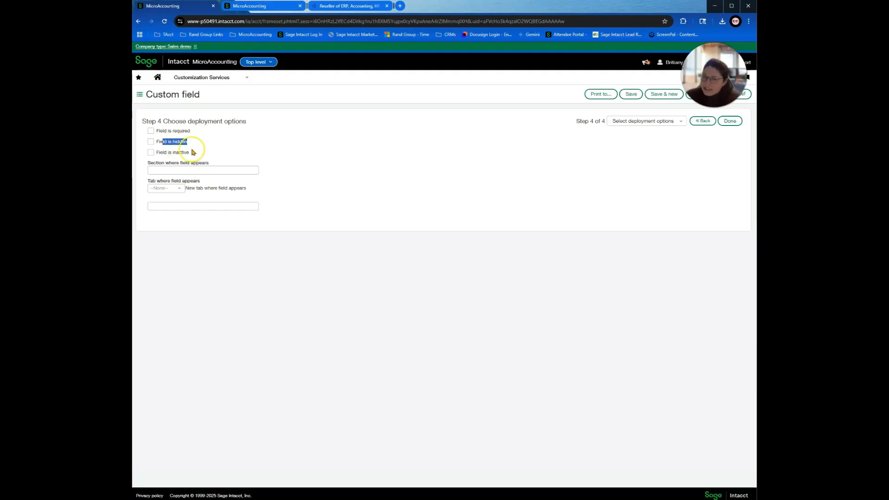
left_click_drag(162, 152, 193, 155)
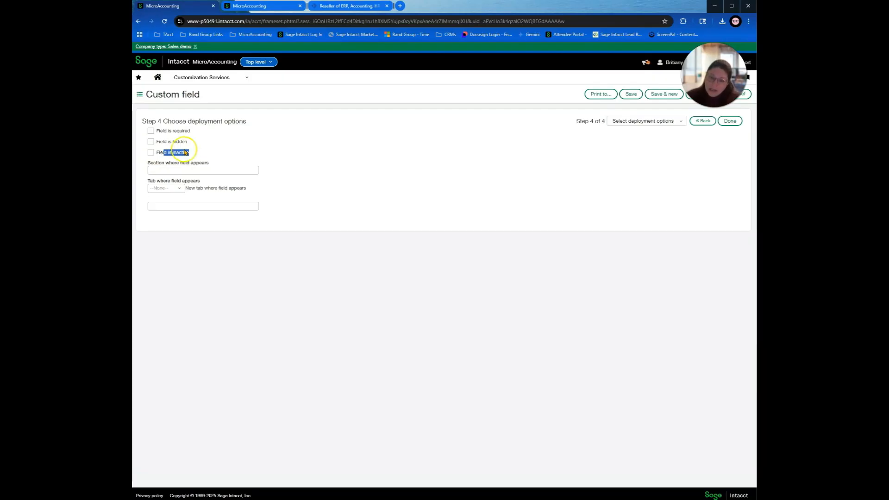
left_click(204, 169)
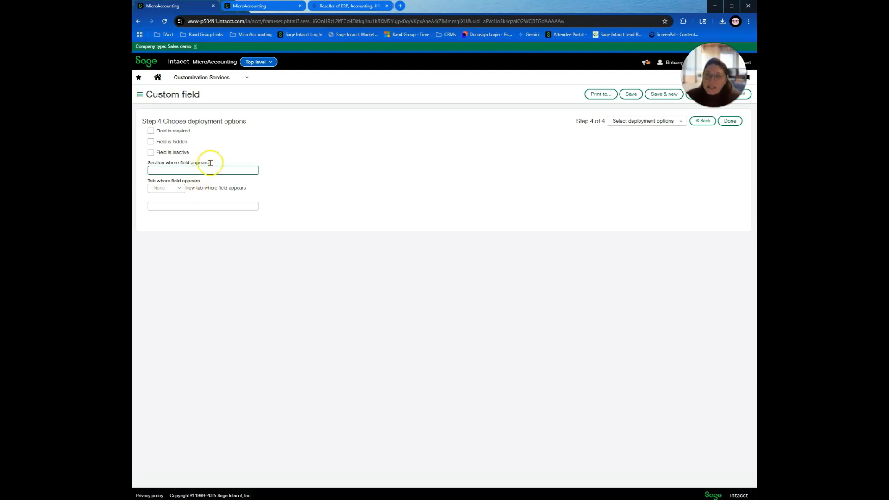
Step: Open the Aberdeen Group vendor record for viewing and check the custom field's section and tab placement options
left_click(256, 7)
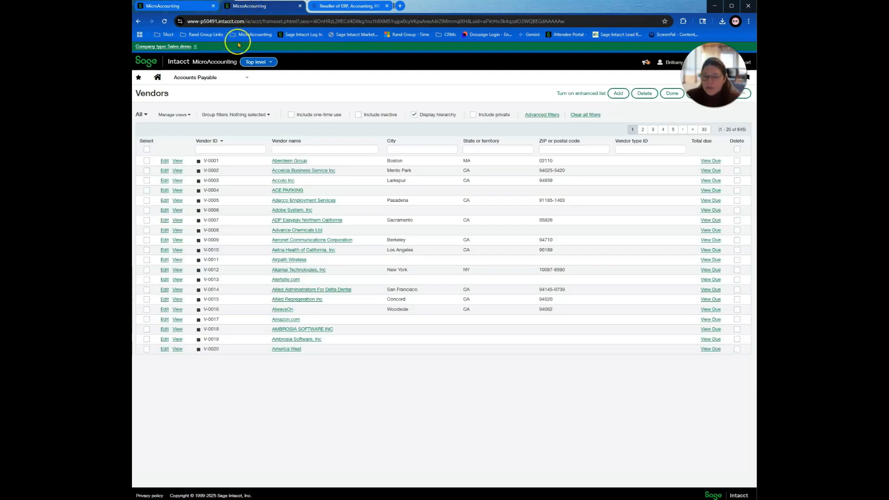
left_click(177, 161)
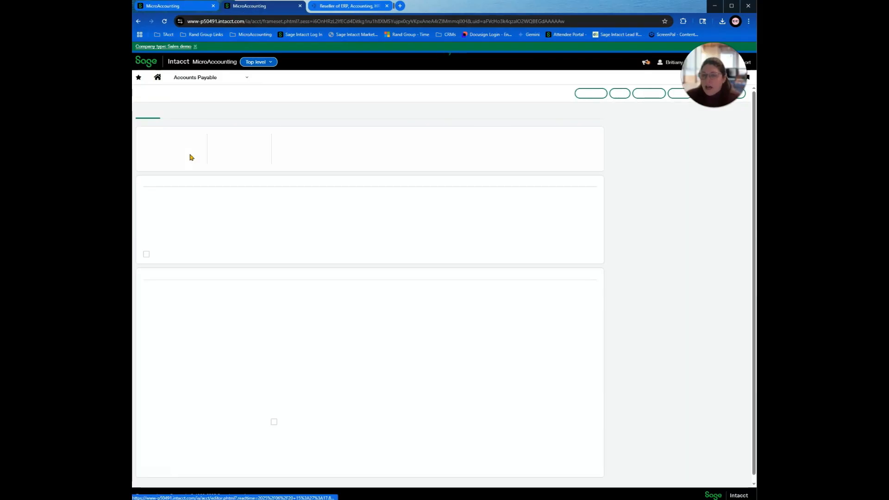
left_click(175, 6)
left_click_drag(168, 163, 210, 163)
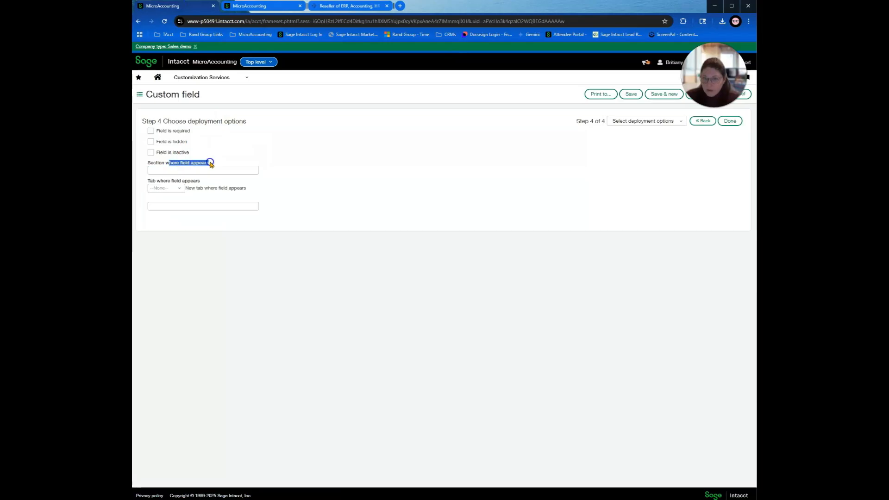
left_click_drag(160, 181, 200, 180)
Step: Review the Aberdeen Group record's additional information, contact list, payment information and main vendor pages as possible locations for the field
left_click(250, 7)
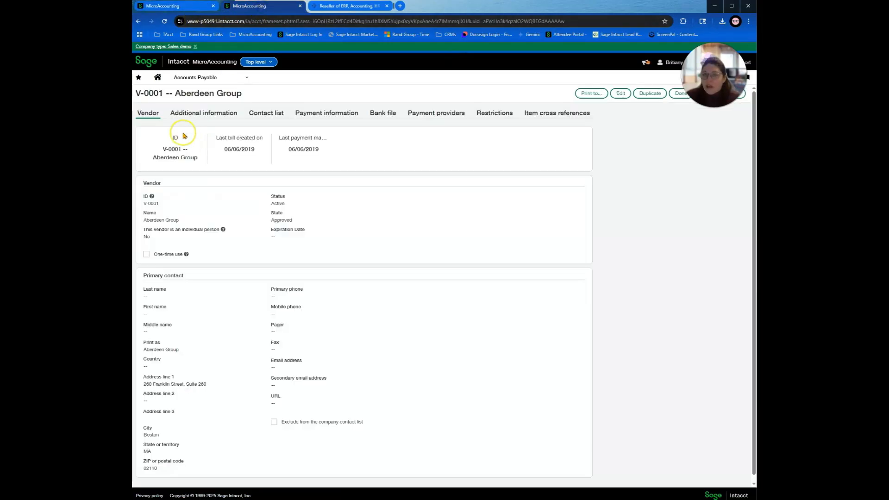
left_click(188, 114)
left_click(269, 113)
left_click(304, 113)
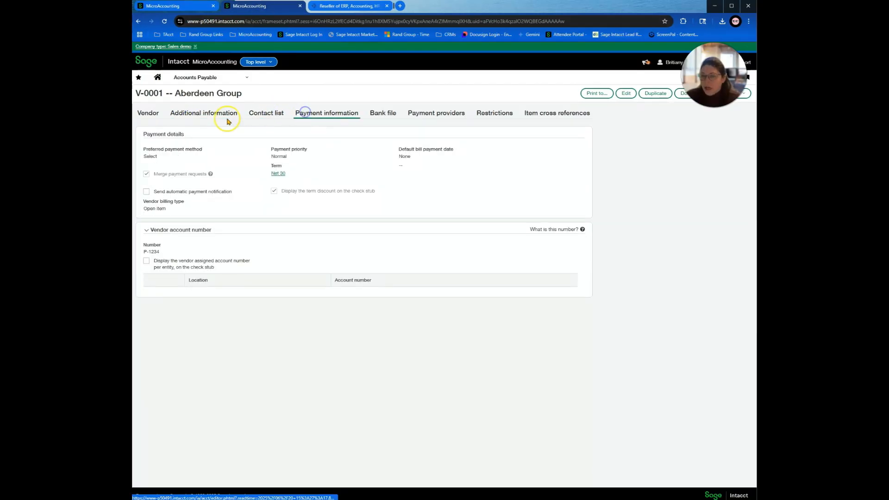
left_click(259, 113)
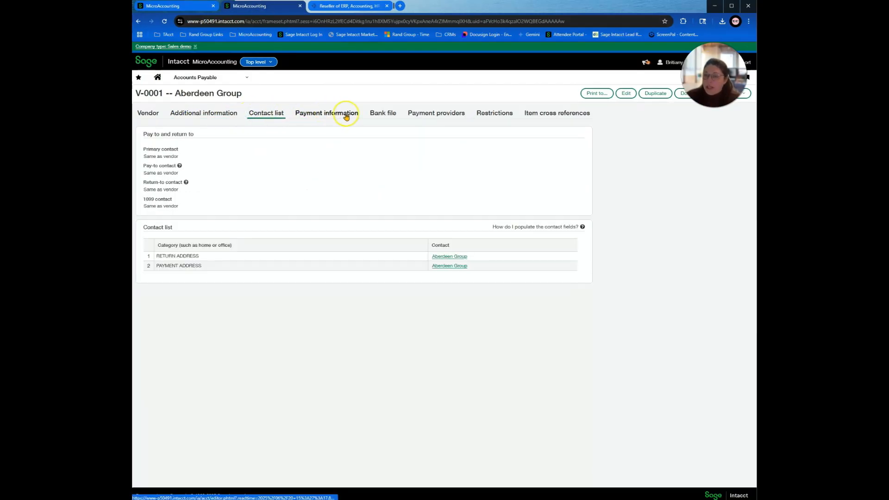
left_click(346, 114)
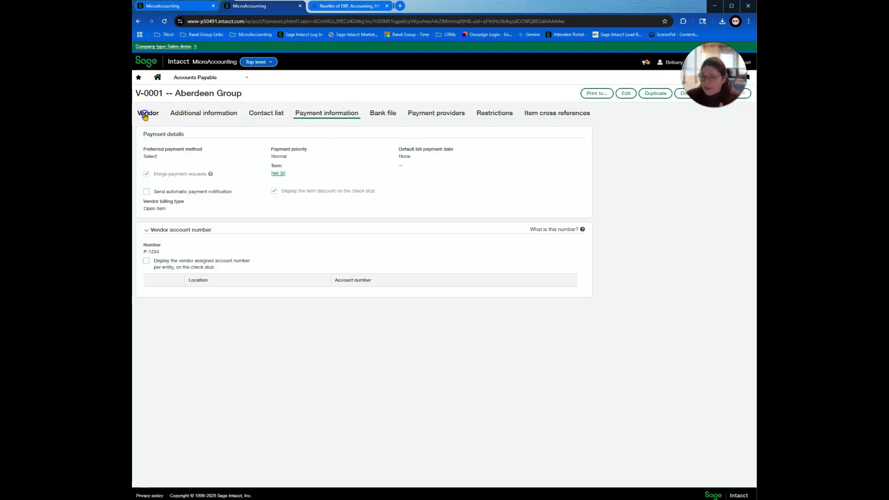
left_click(148, 114)
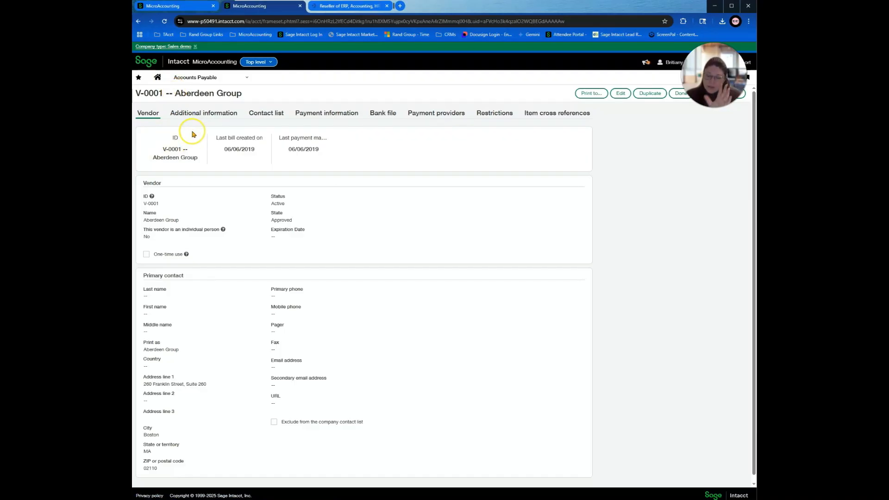
Step: Set the tab where the custom field appears to Vendor
left_click(175, 6)
left_click(177, 188)
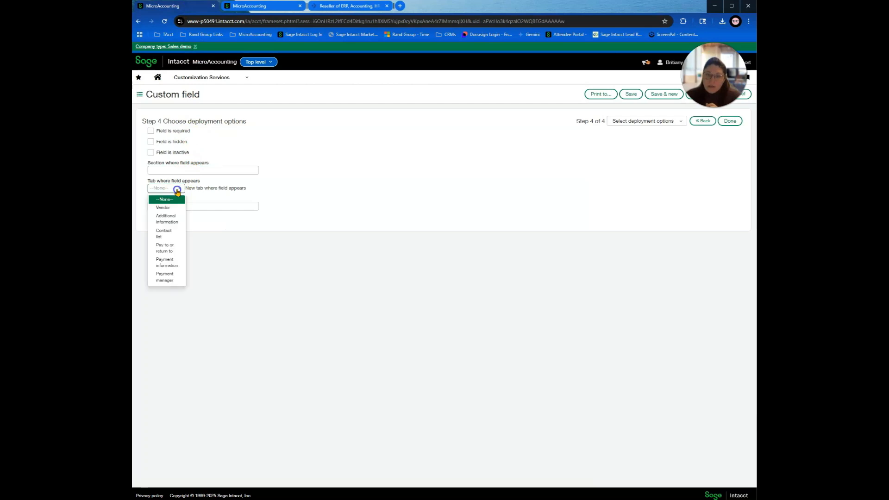
left_click(173, 207)
Step: Look up the section heading on the vendor record, set the custom field's section to Primary Contact, and finish creating the field
left_click(224, 169)
left_click(258, 6)
left_click(149, 275)
left_click_drag(149, 275, 189, 275)
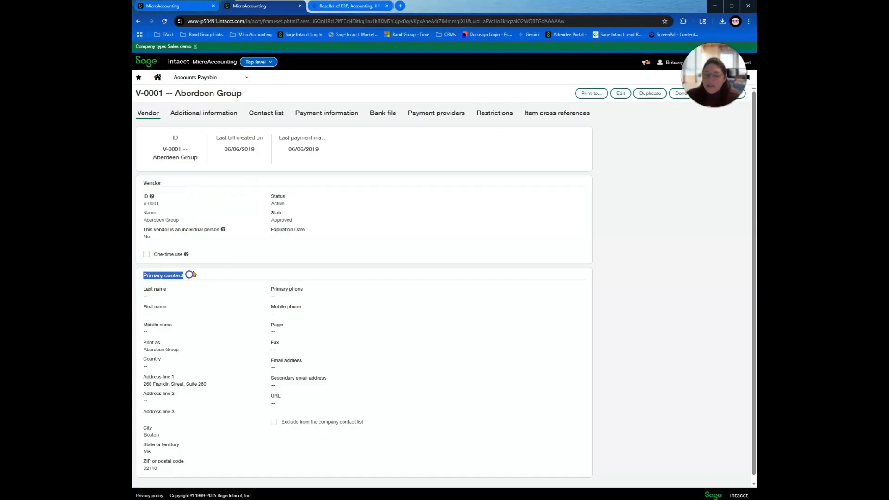
left_click(187, 7)
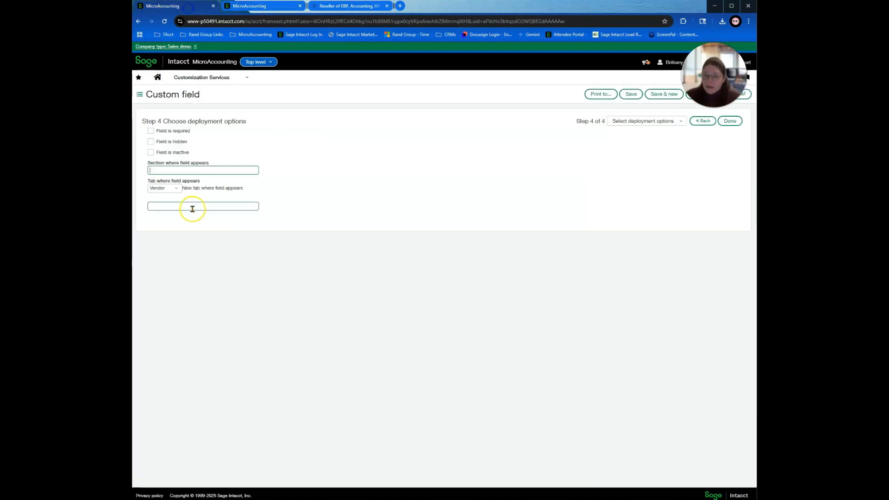
left_click(173, 169)
type("Primary Contra")
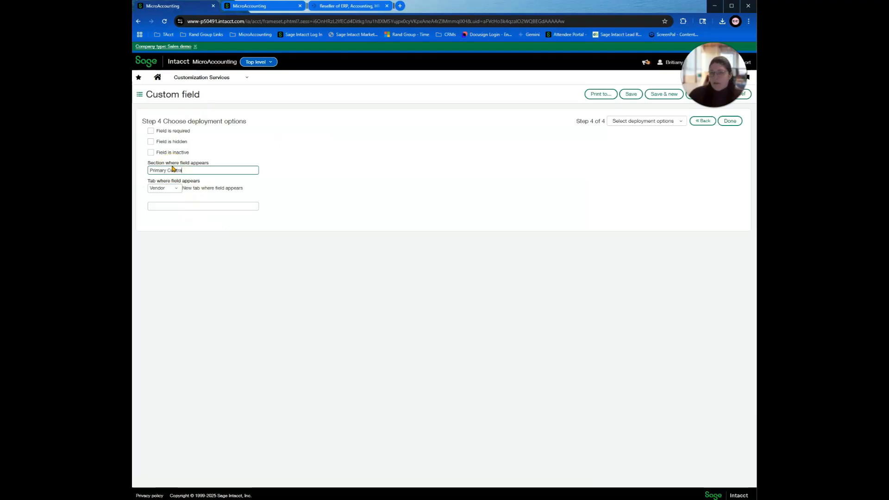
key("BackSpace")
key("BackSpace")
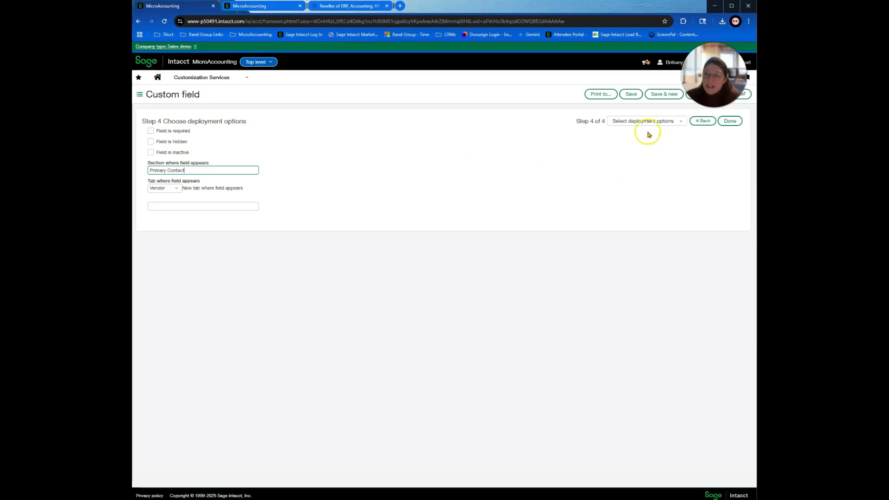
left_click(729, 121)
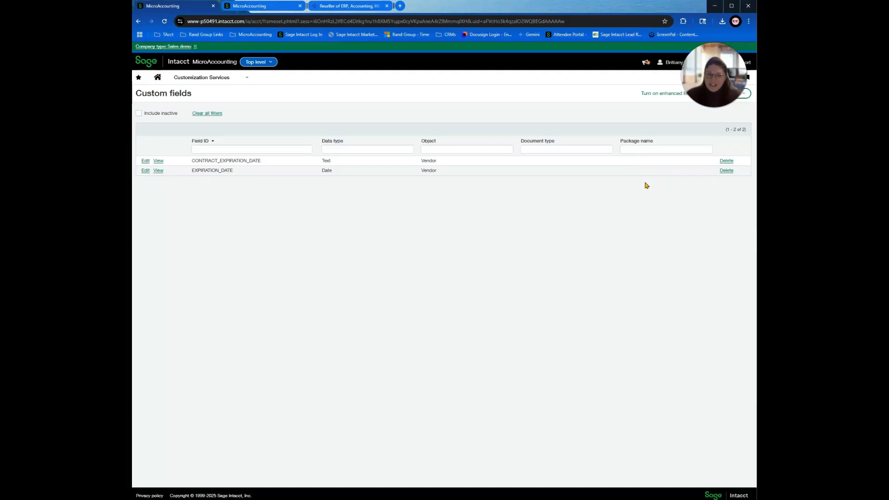
Step: Check the CONTRACT_EXPIRATION_DATE entry and its object in the custom fields list
left_click_drag(147, 93, 191, 94)
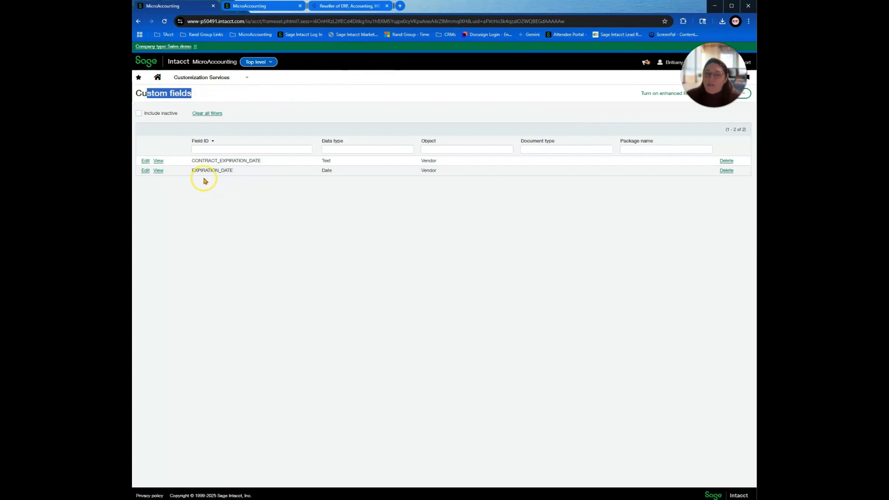
left_click_drag(195, 160, 308, 159)
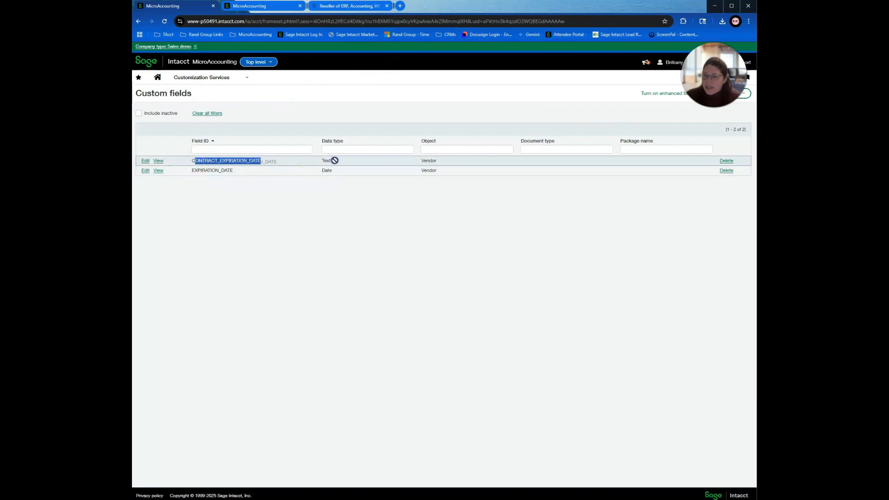
left_click_drag(421, 160, 443, 160)
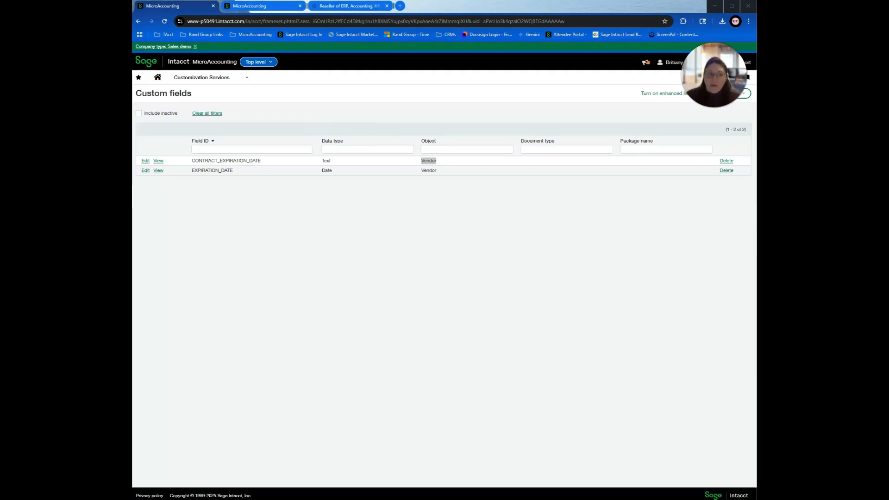
Step: Open the Aberdeen Group record from the Accounts Payable vendors list and check the Primary contact section for the Contract Expiration Date field
left_click(211, 78)
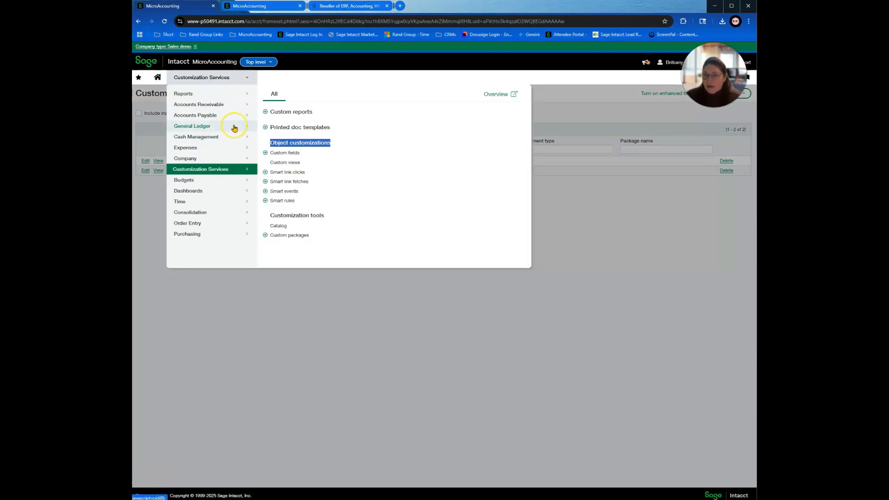
left_click(220, 115)
left_click(279, 112)
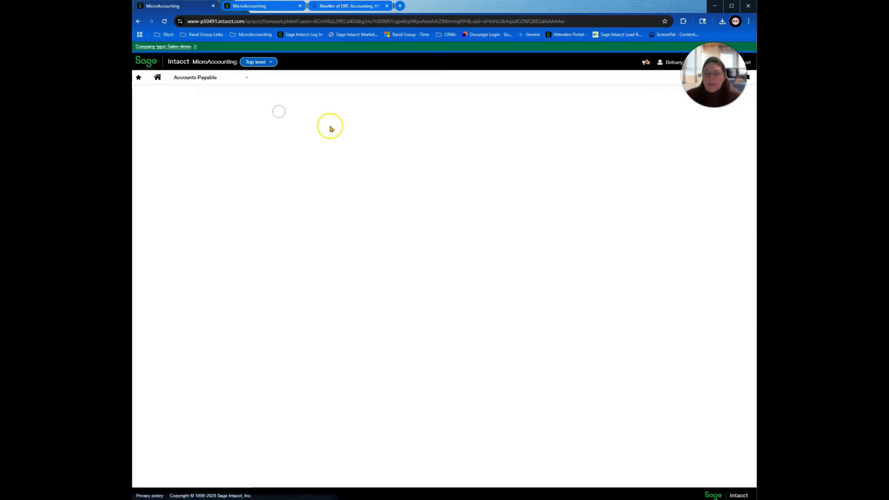
left_click(177, 162)
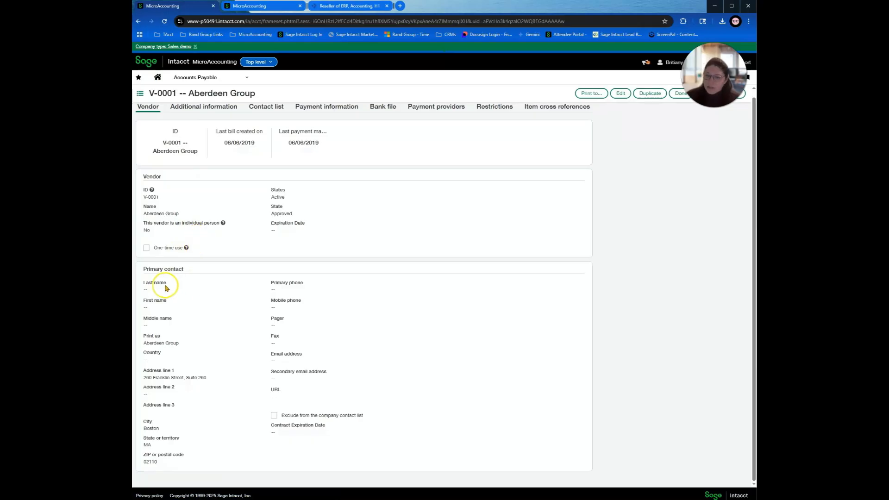
left_click_drag(142, 269, 186, 272)
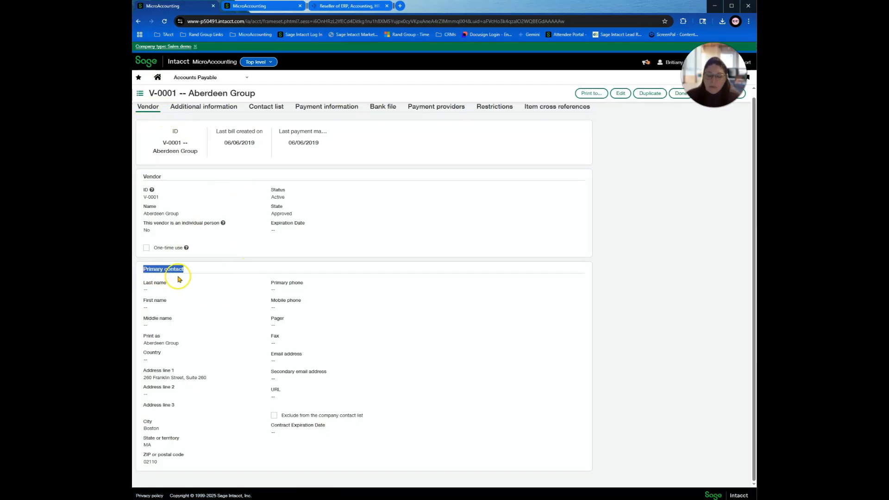
left_click_drag(270, 425, 330, 426)
Step: Edit Aberdeen Group, set Contract Expiration Date to "test test test", save the vendor, and reopen the record to check the field
left_click(619, 92)
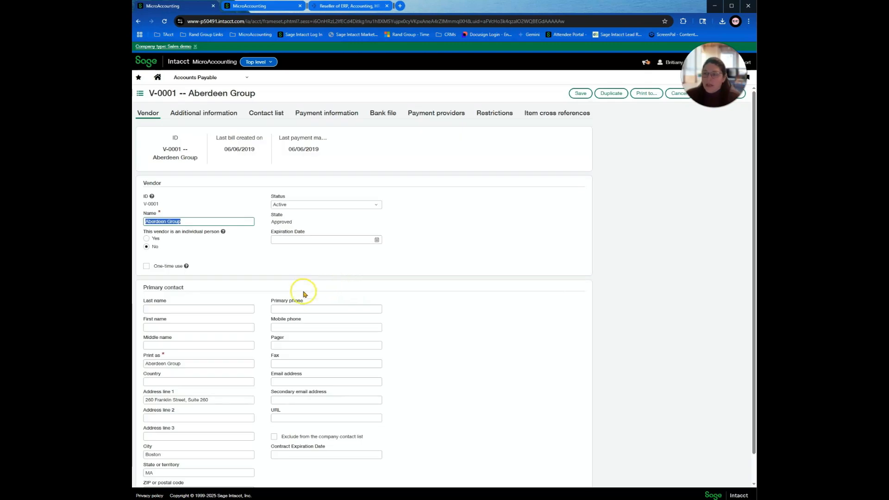
scroll(301, 291, "down", 1)
left_click(310, 424)
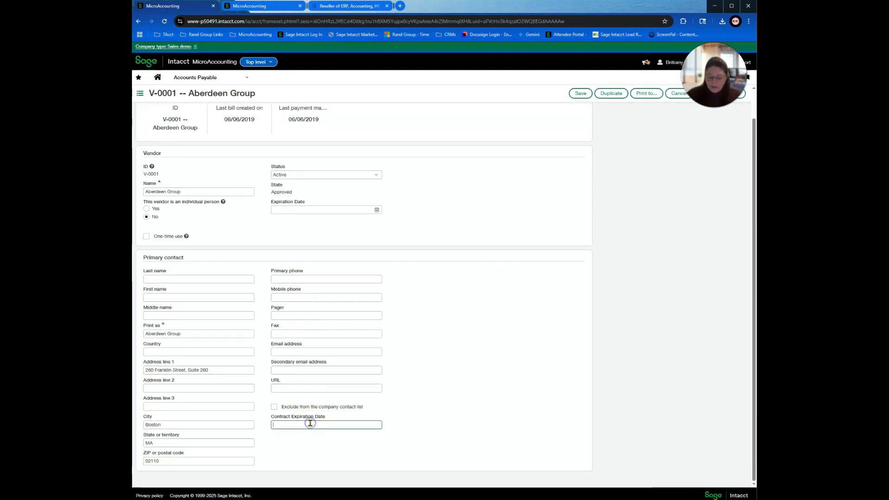
type("test test test")
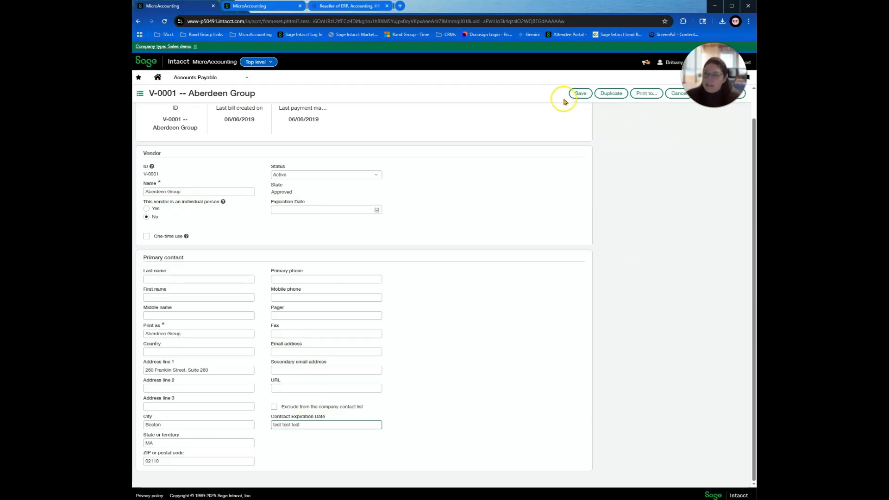
left_click(579, 94)
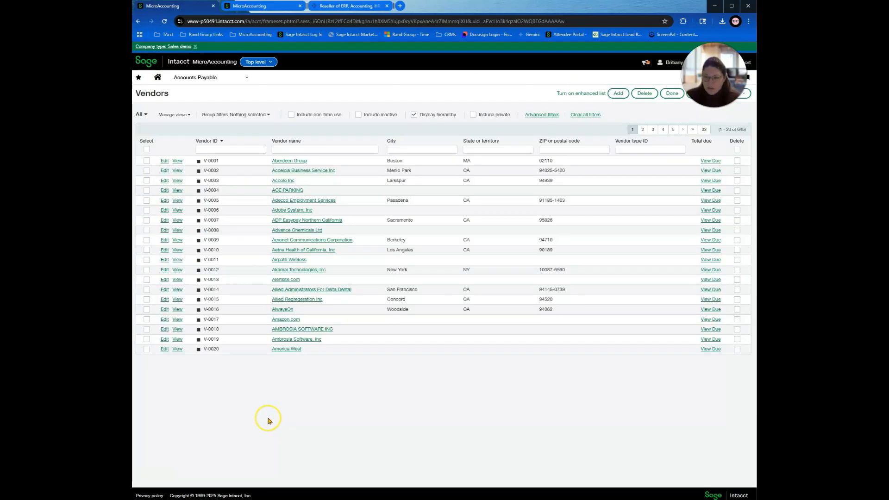
left_click(178, 161)
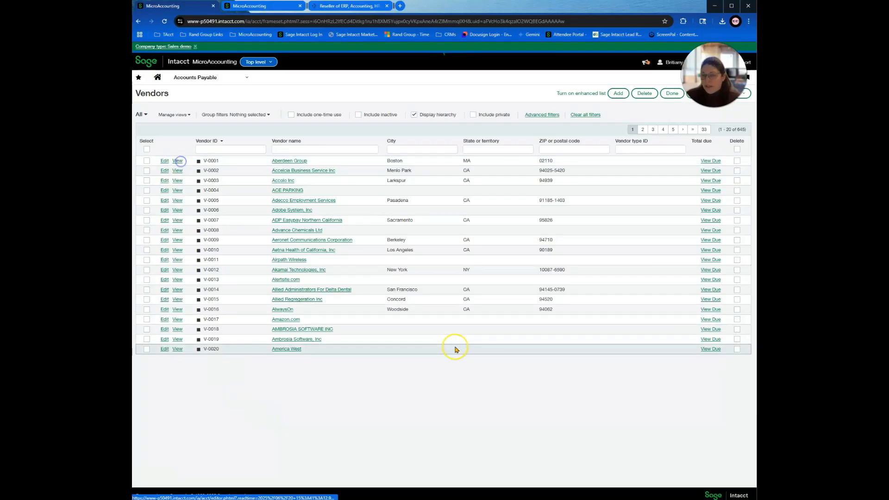
left_click_drag(261, 439, 301, 439)
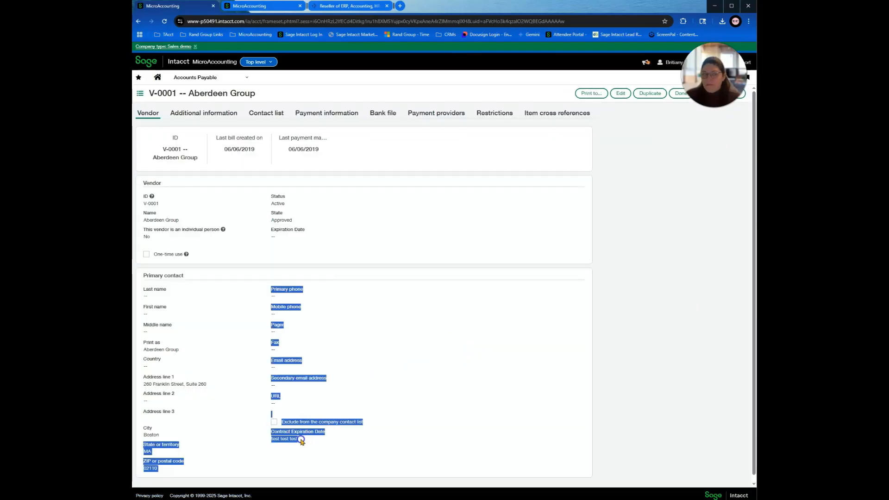